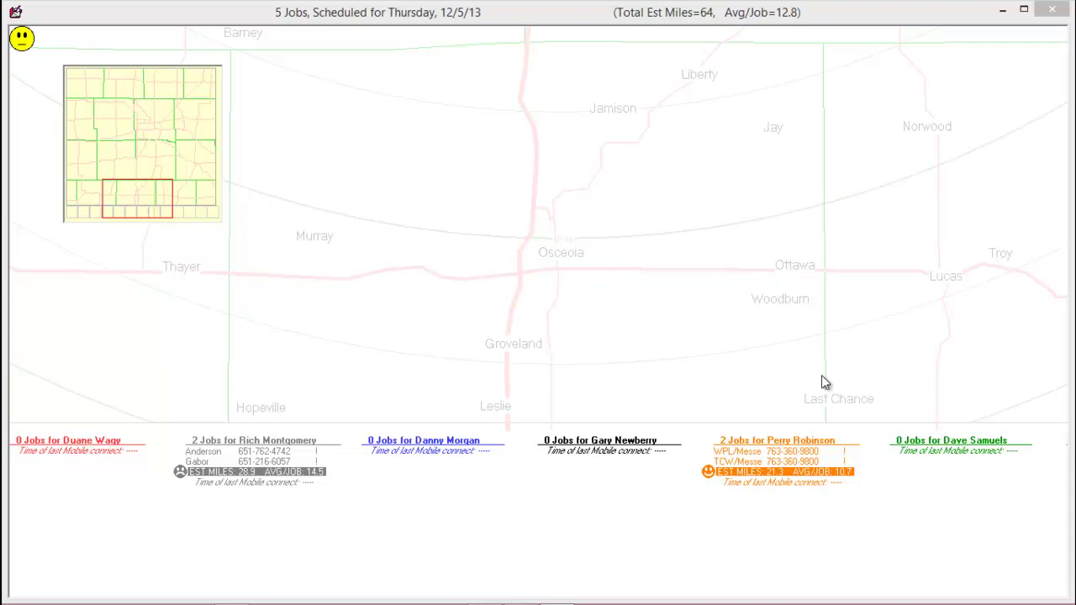
Check the orange technician's Job Roster, then bring up the Take your pick print/export dialog.
click(773, 444)
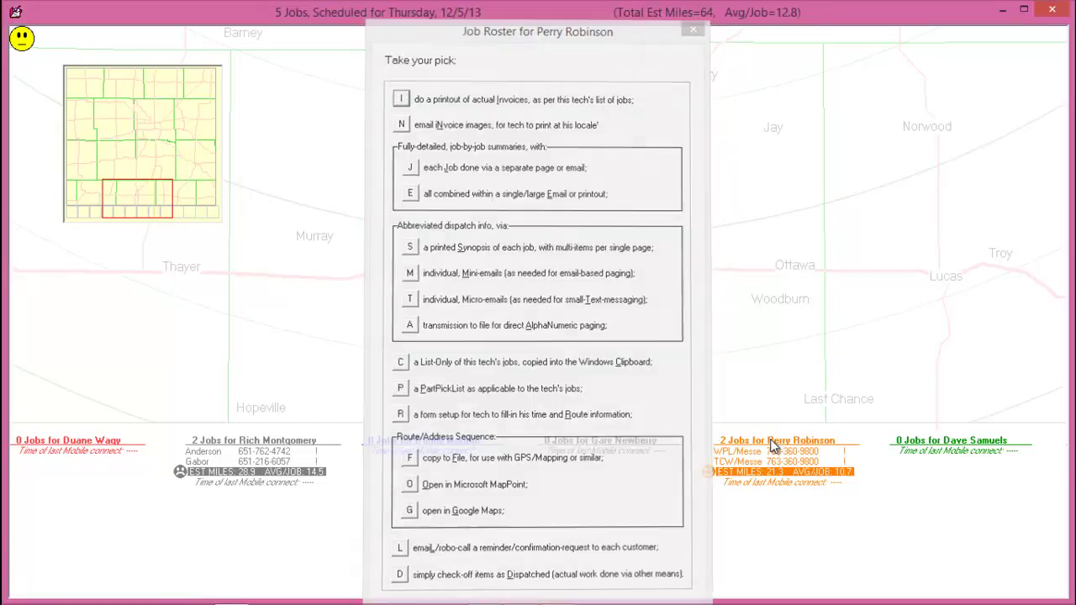
key(Escape)
key(alt+p)
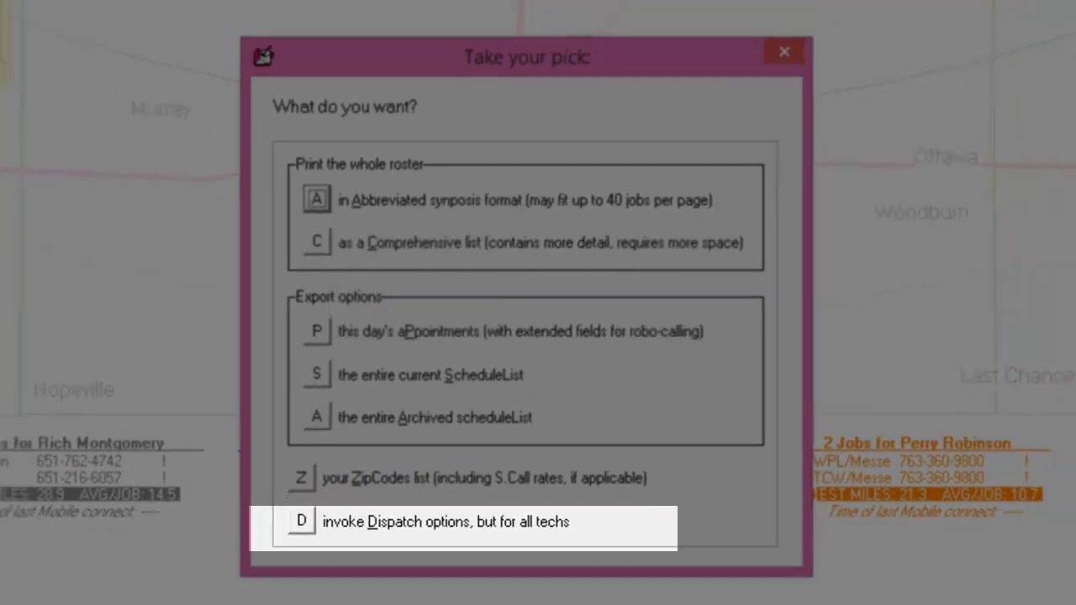
View the Job Roster for All Techs, then dismiss it to return to the route map.
key(d)
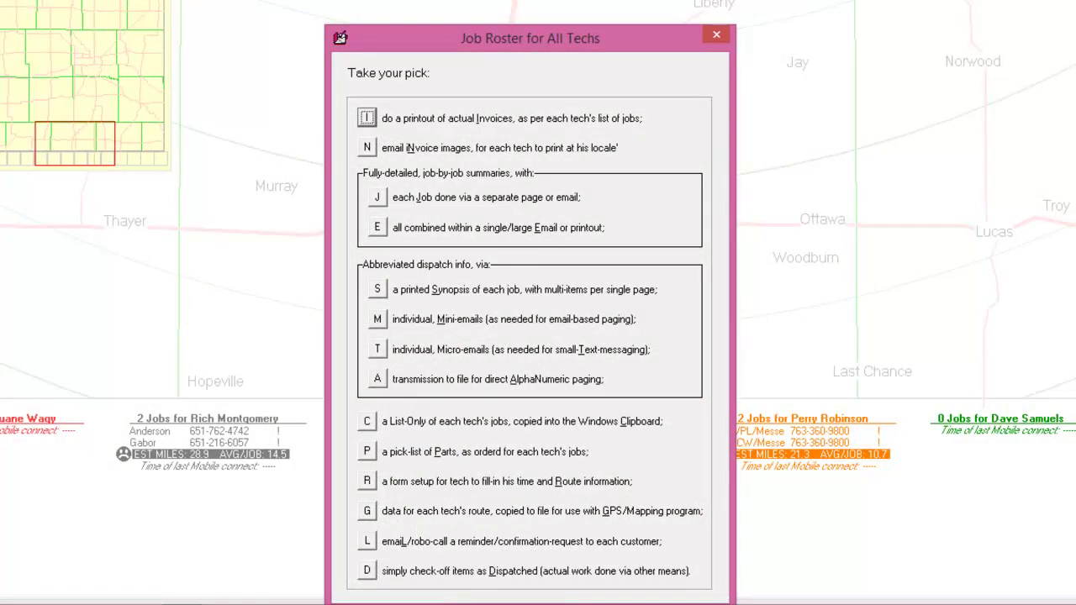
key(Escape)
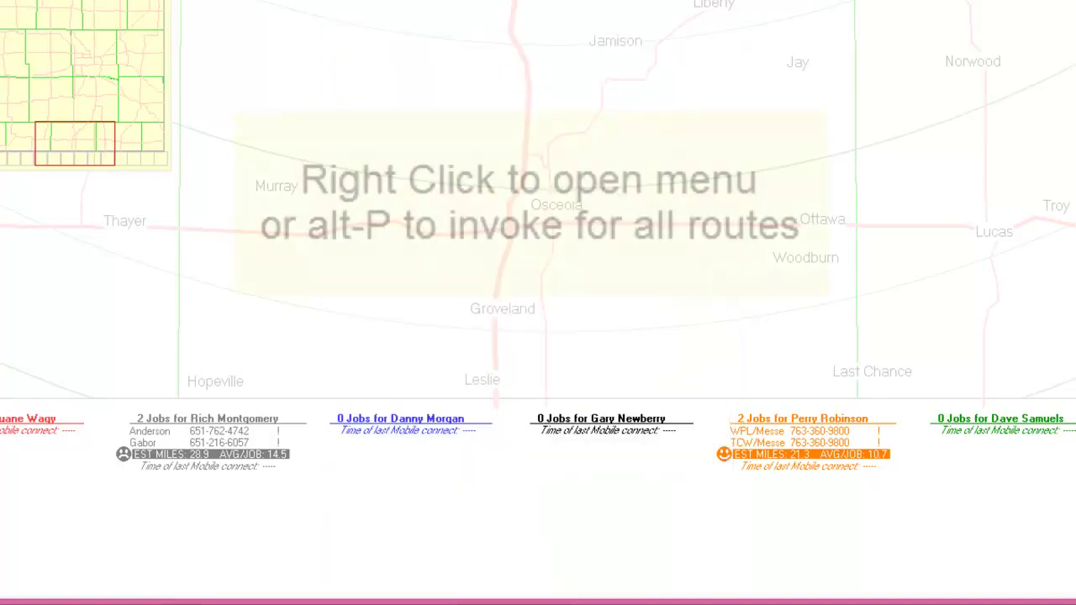
right_click(762, 426)
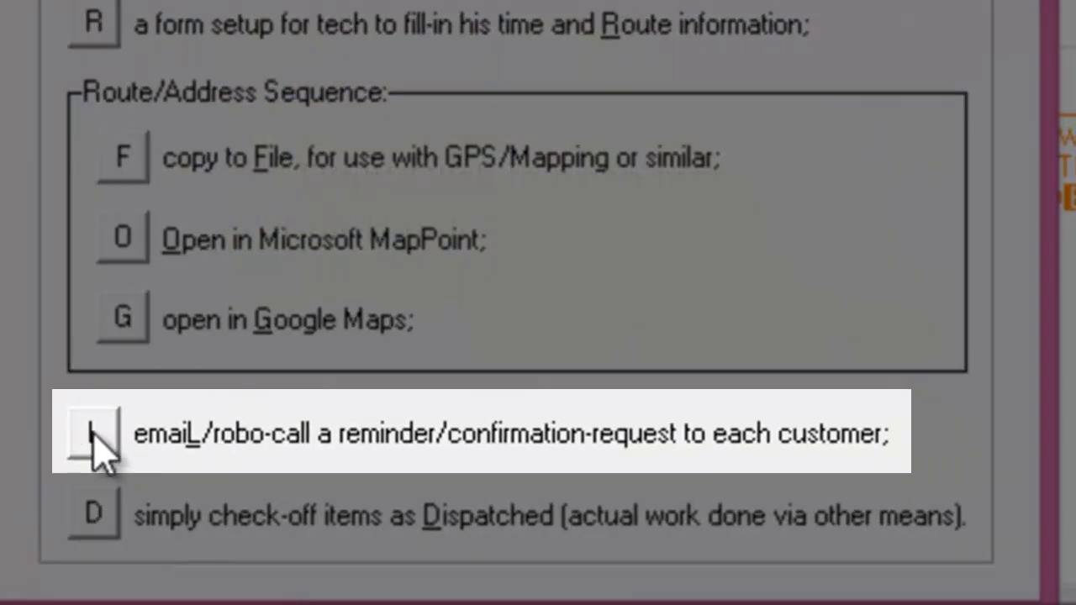
click(94, 436)
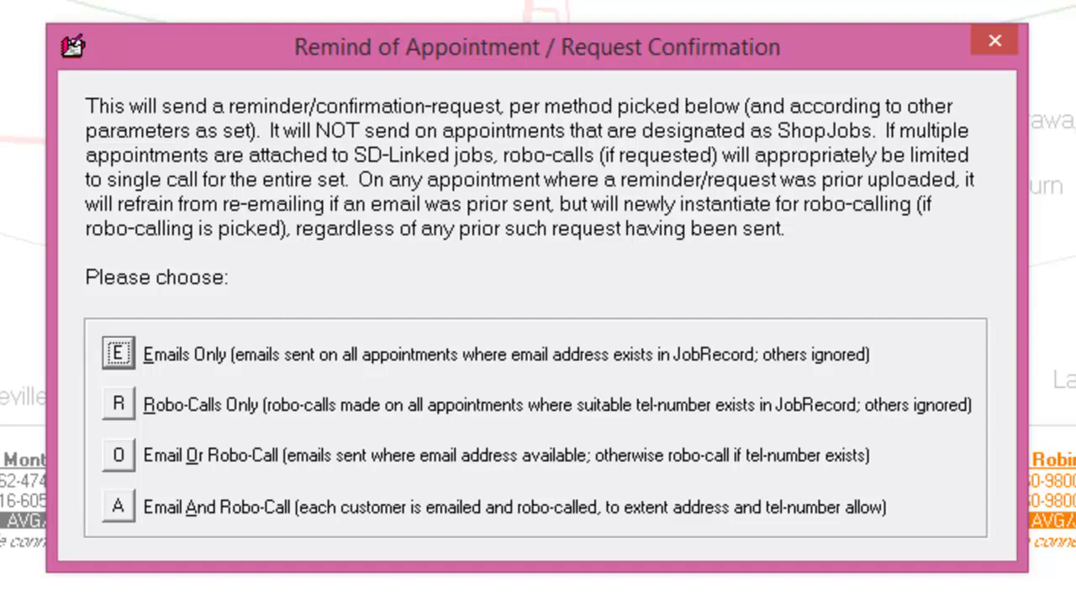
key(Escape)
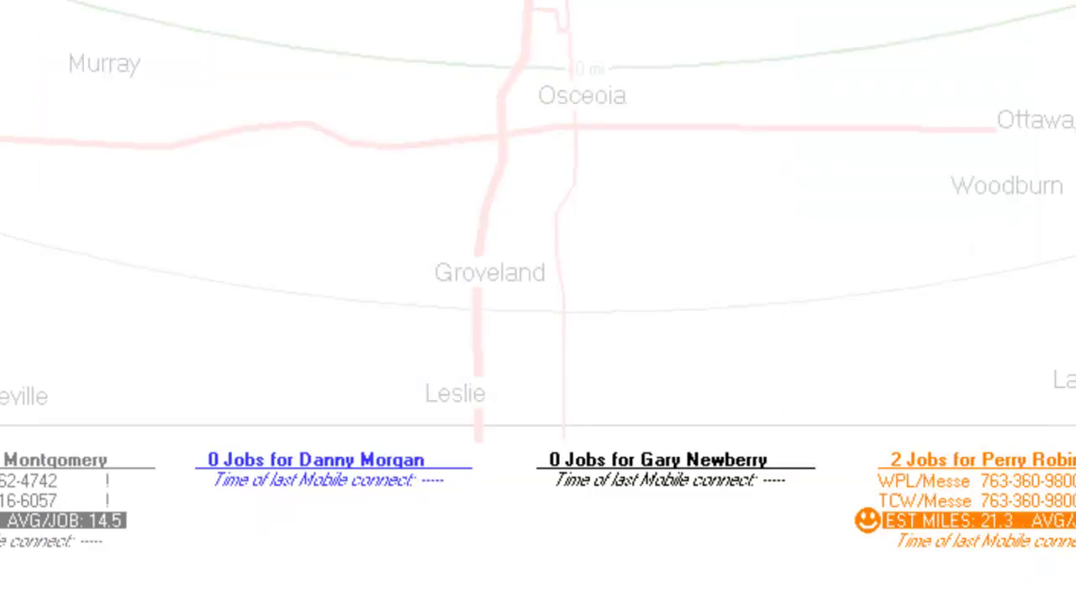
From the orange technician's Job Roster, choose the email/robo-call reminder option (L).
key(alt+p)
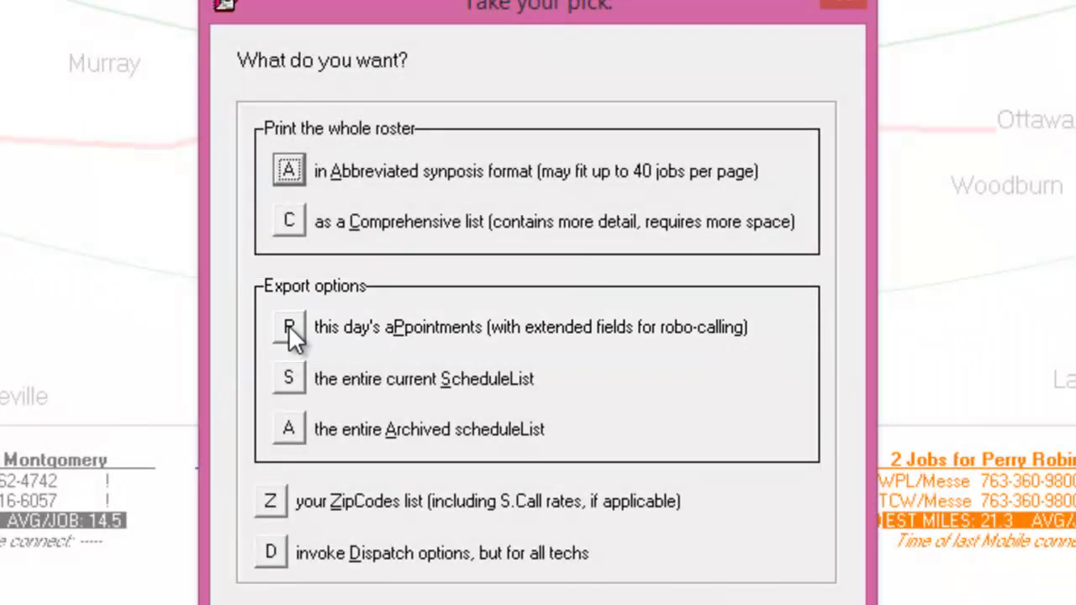
click(288, 327)
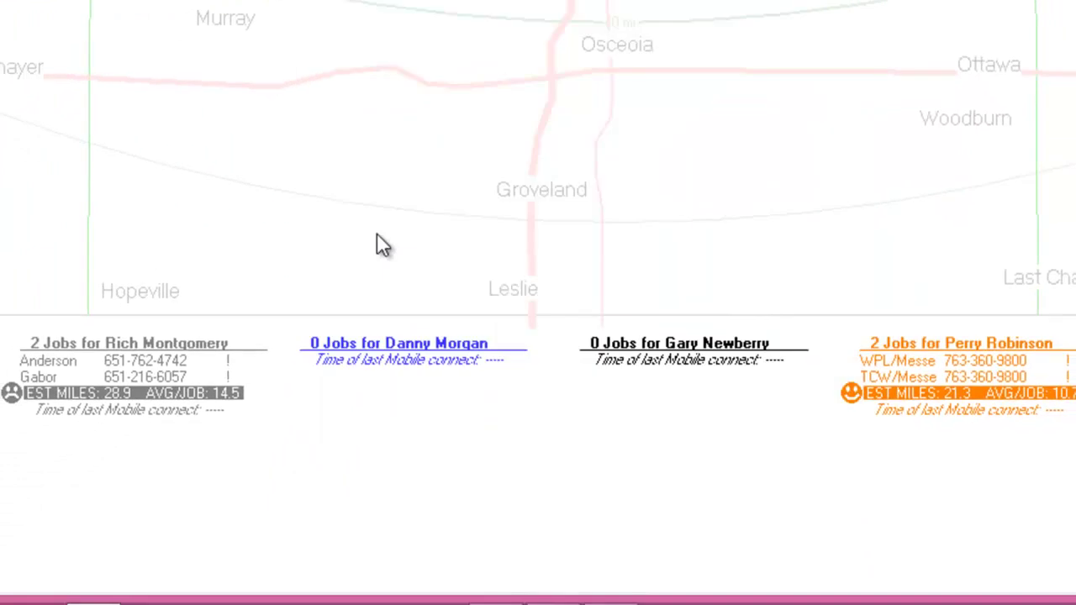
click(933, 458)
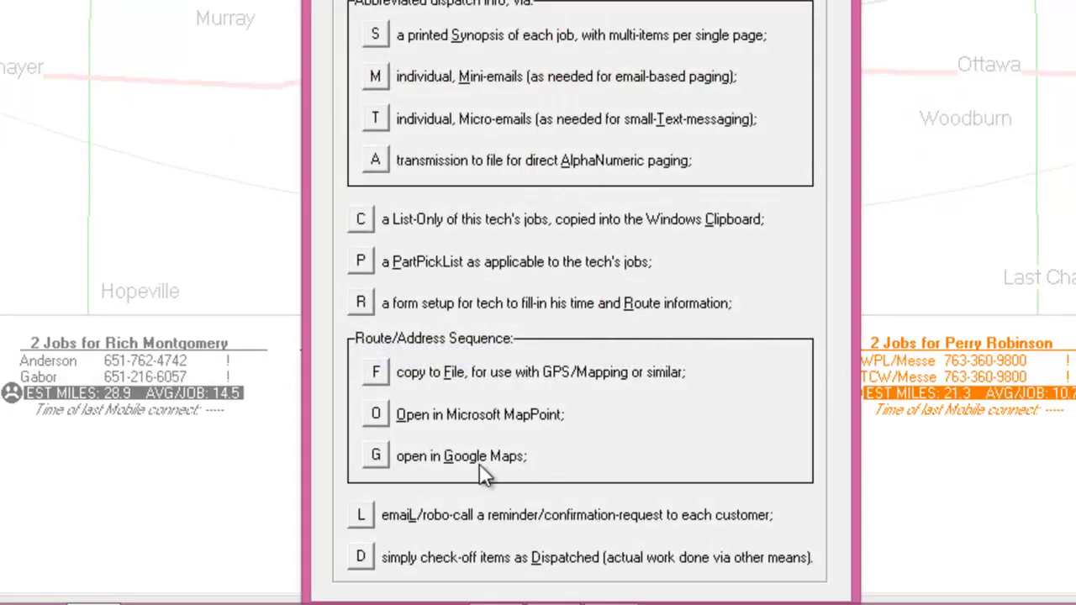
click(361, 516)
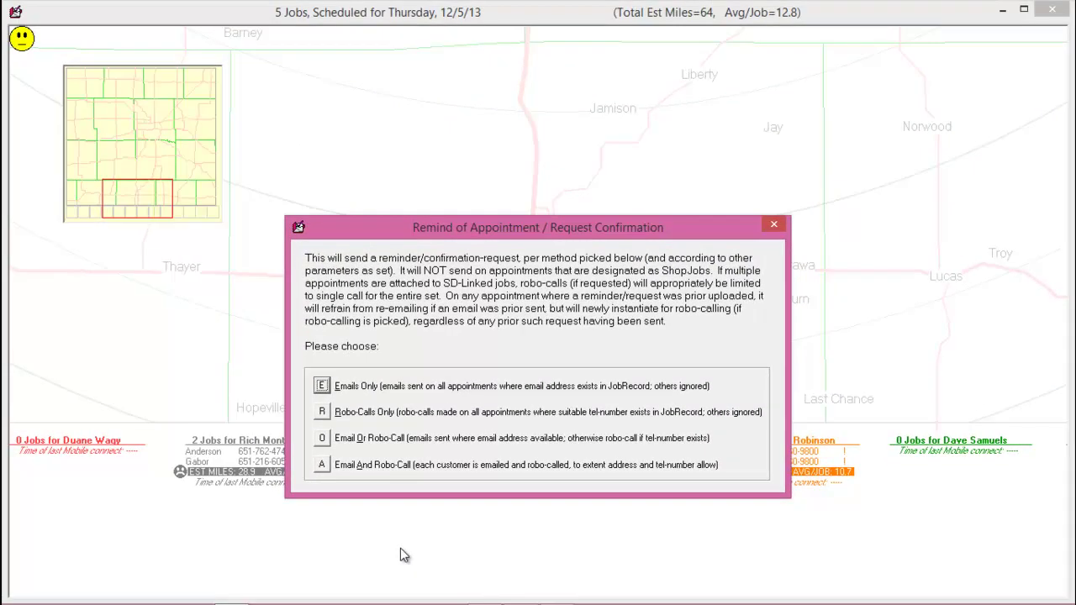
Dismiss the reminder dialog and show Wednesday 12/4/13's timecards with hours and on-site ratio.
key(Escape)
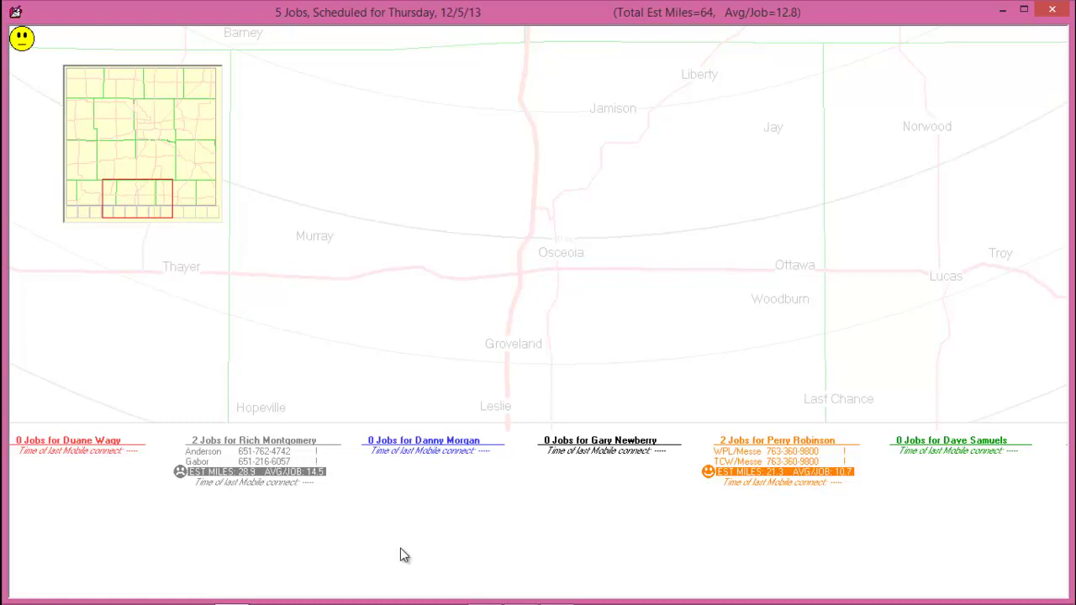
key(alt+t)
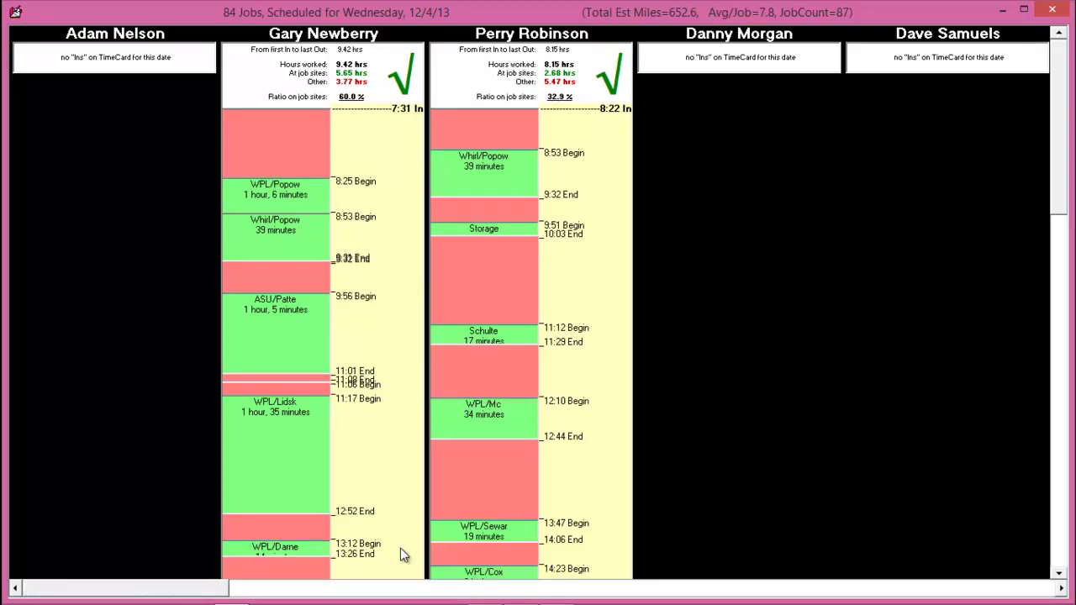
Scroll right through the timecard viewer to see the last technicians' work days.
key(Right)
key(Right)
key(Right)
key(Right)
key(Right)
key(Right)
key(Right)
key(Right)
key(Right)
key(Right)
key(Right)
key(Right)
key(Right)
key(Right)
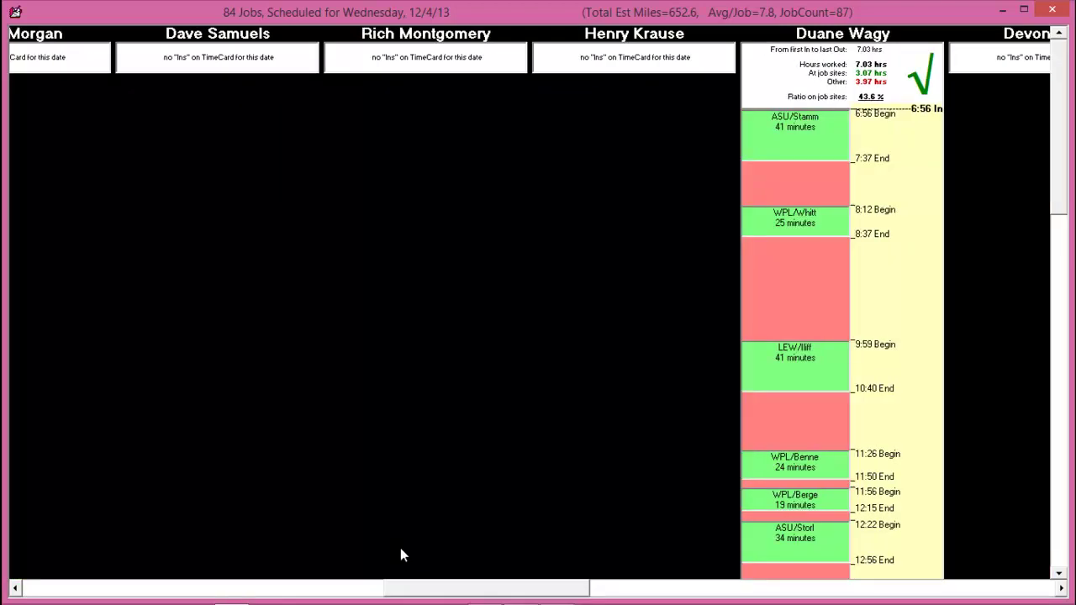
key(Right)
key(Right)
key(Right)
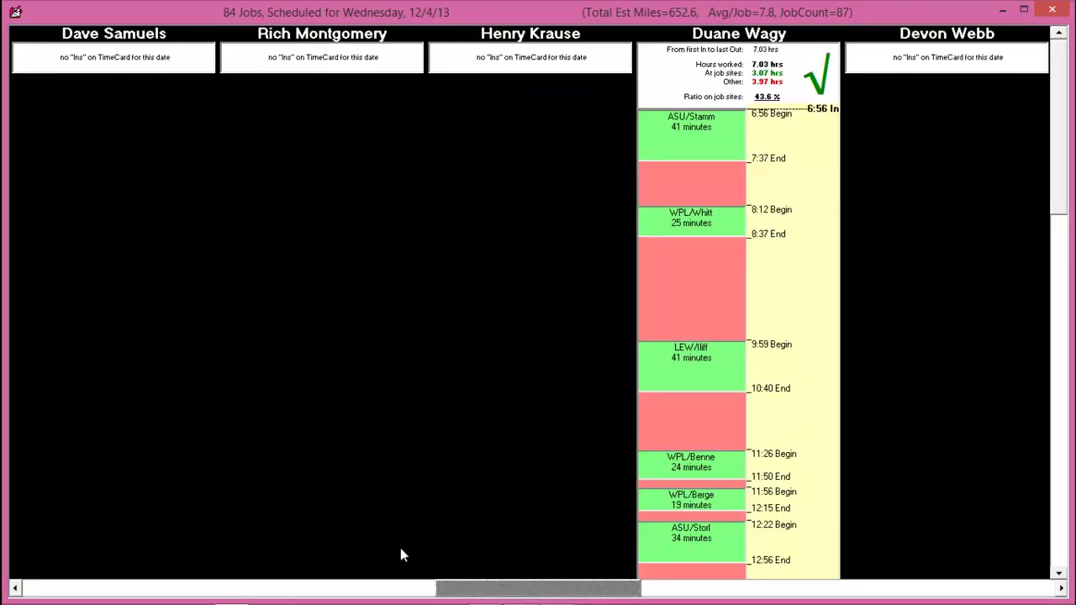
key(Right)
key(Right)
key(Right)
key(Right)
key(Right)
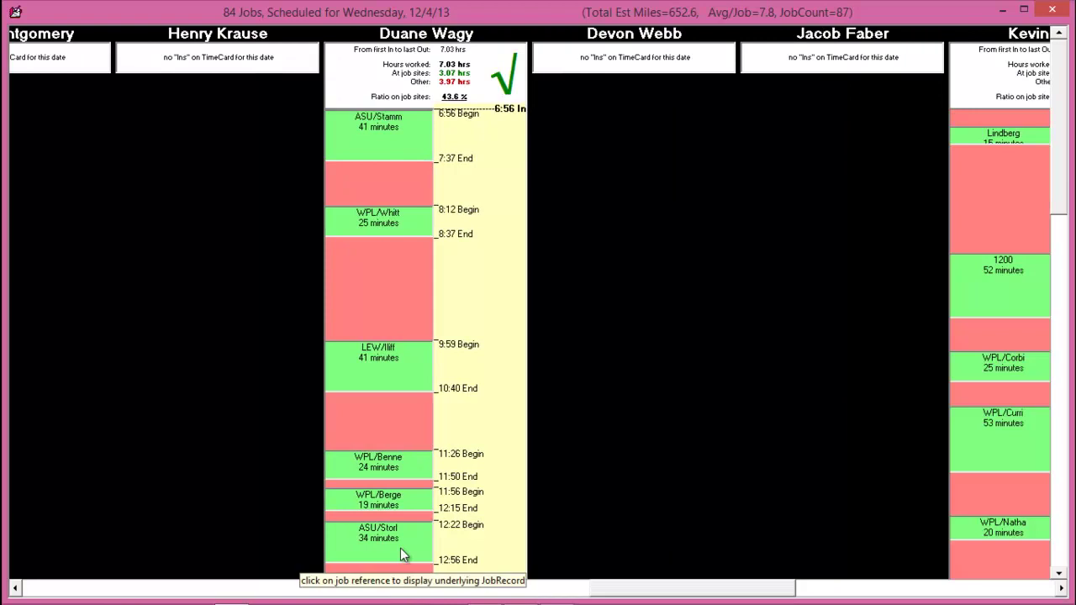
key(Right)
key(Right)
key(Right)
key(Right)
key(Right)
key(Right)
key(Right)
key(Right)
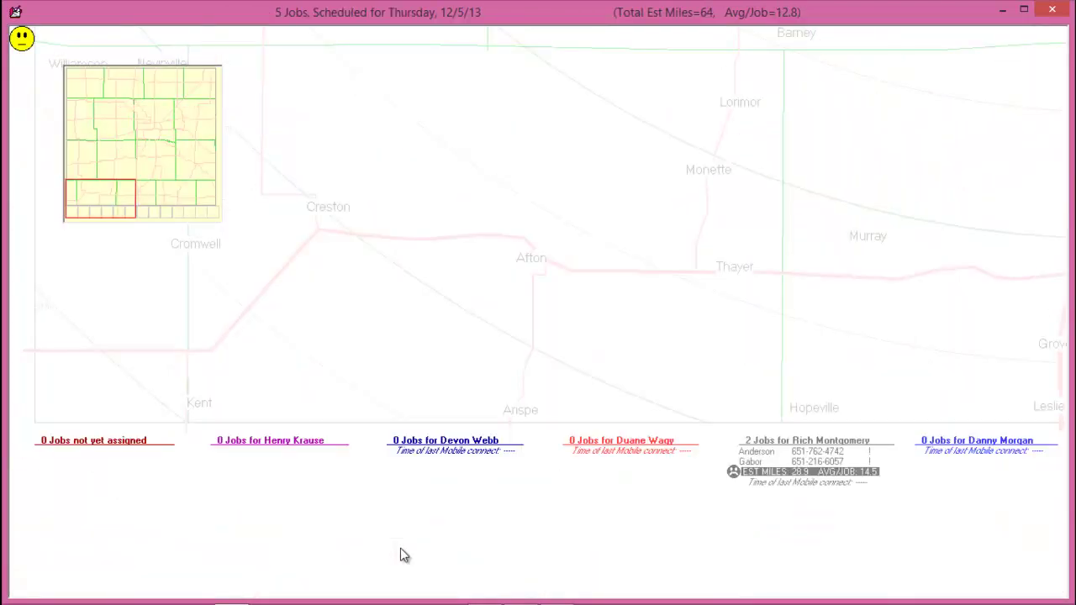
key(alt+p)
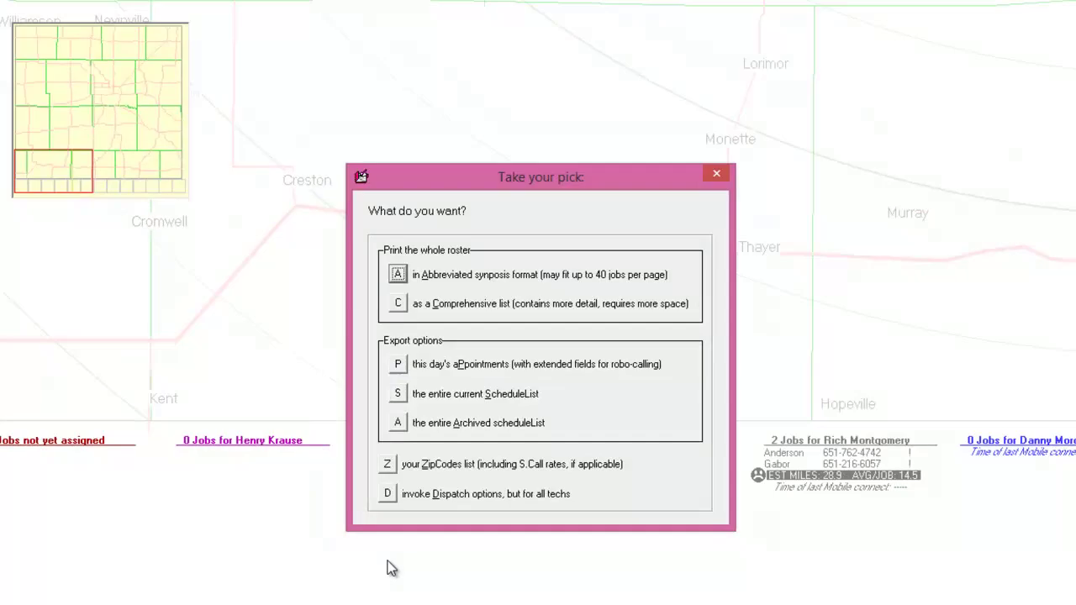
key(Escape)
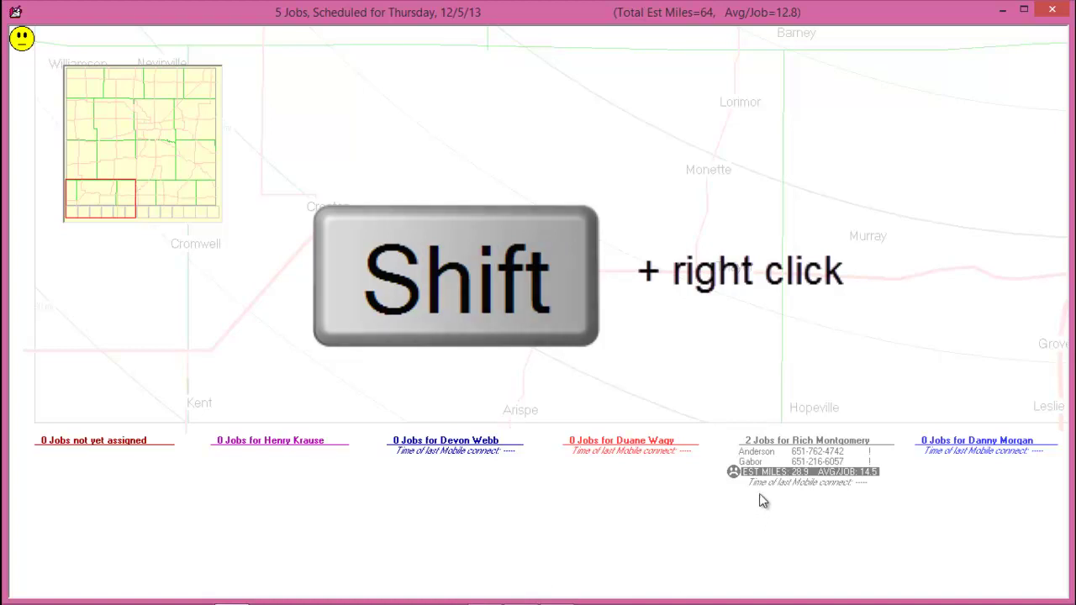
shift+right_click(754, 458)
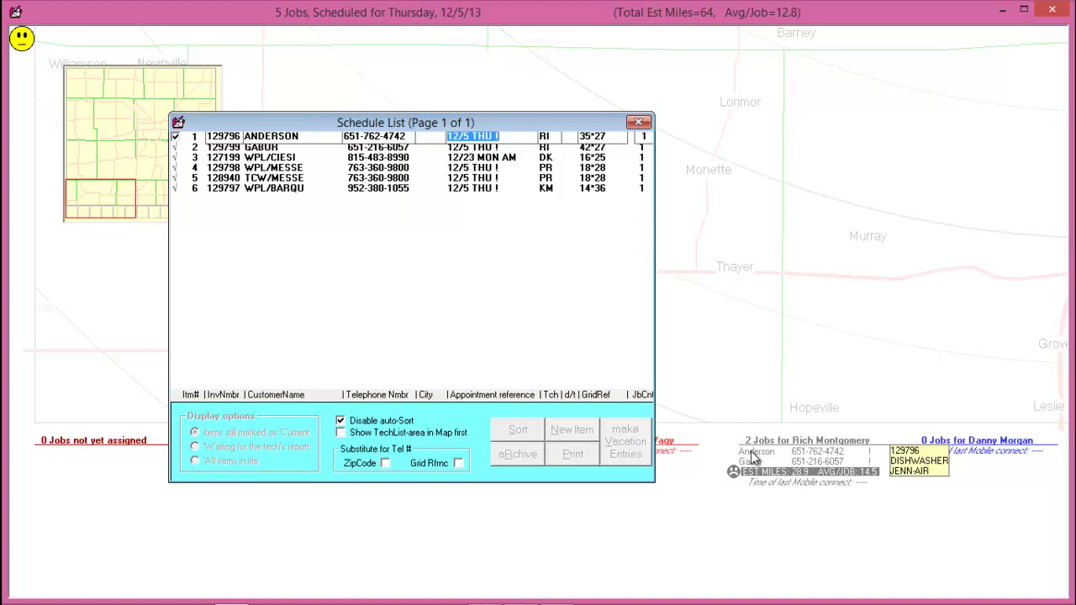
ctrl+right_click(754, 458)
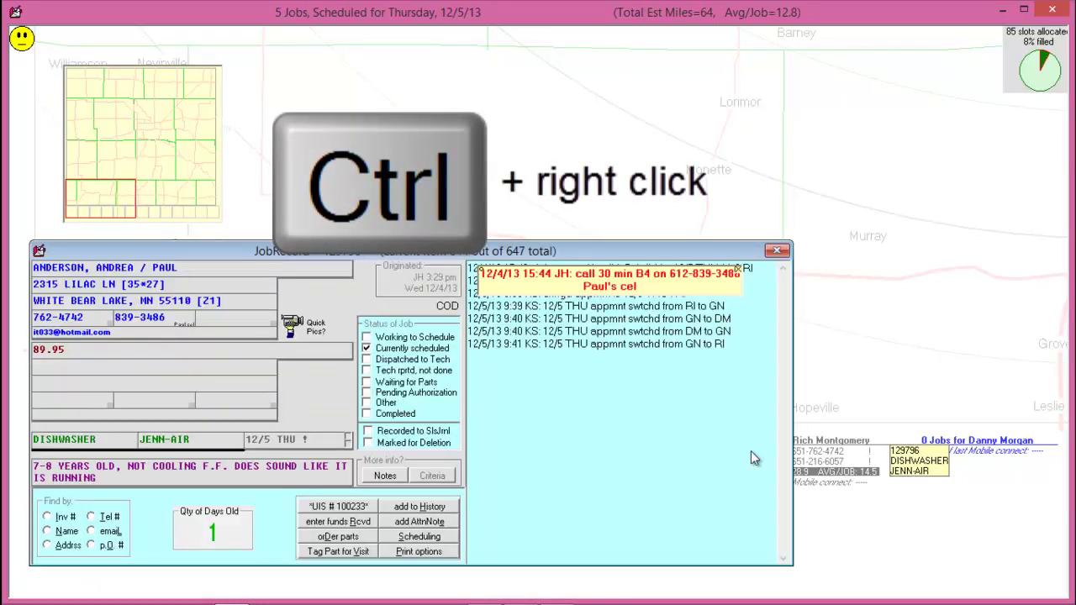
key(Escape)
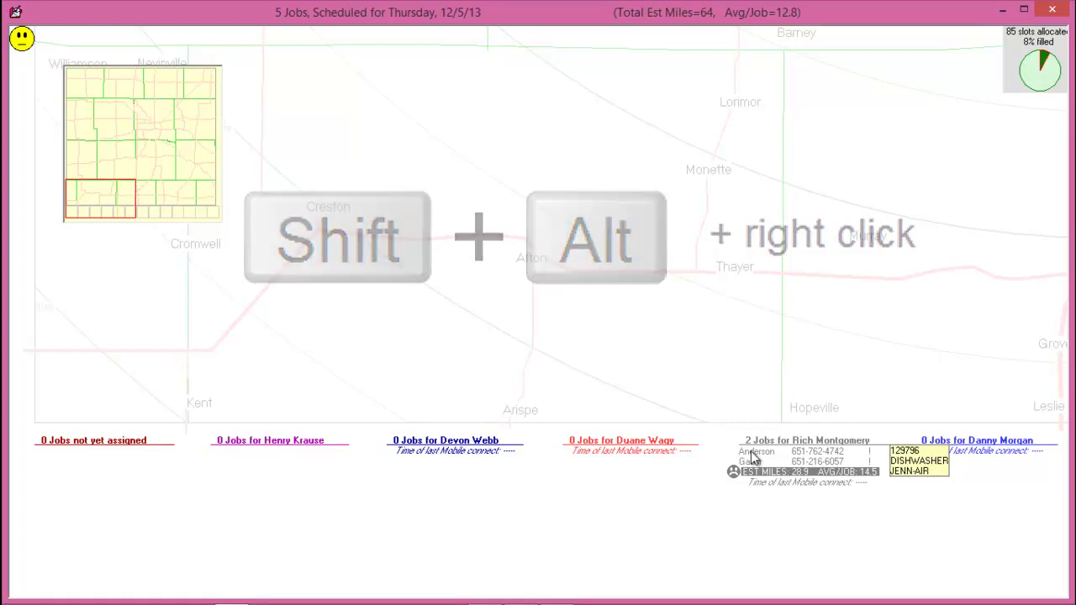
alt+shift+right_click(752, 454)
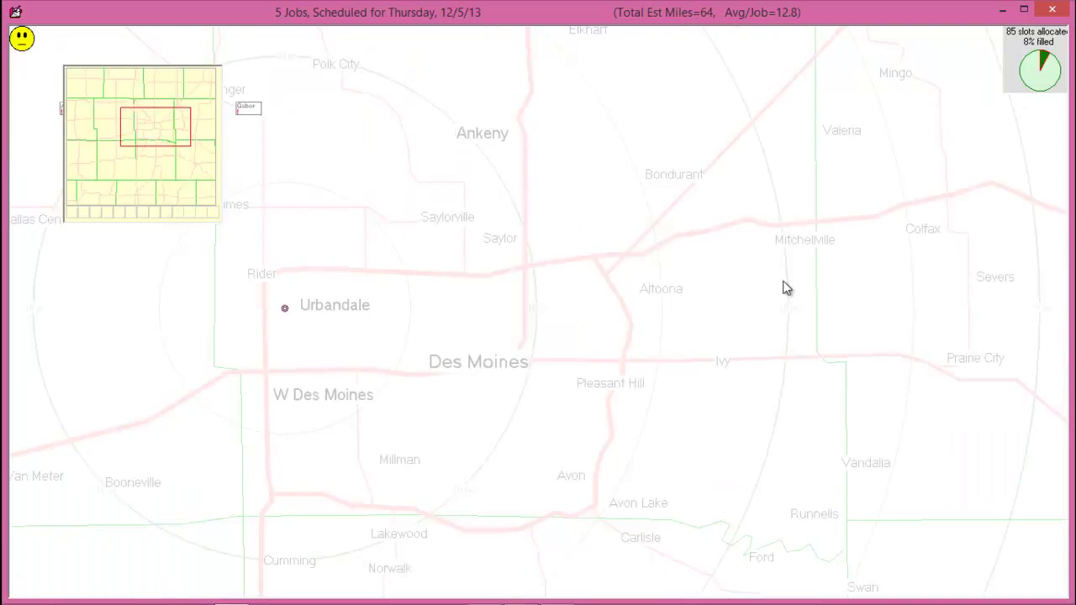
key(s)
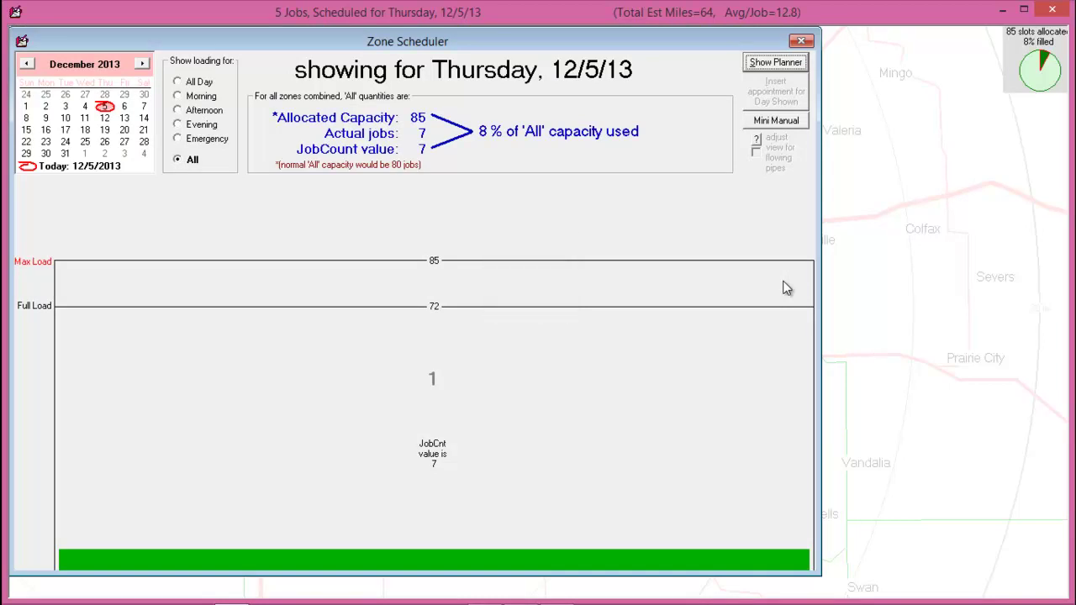
key(Escape)
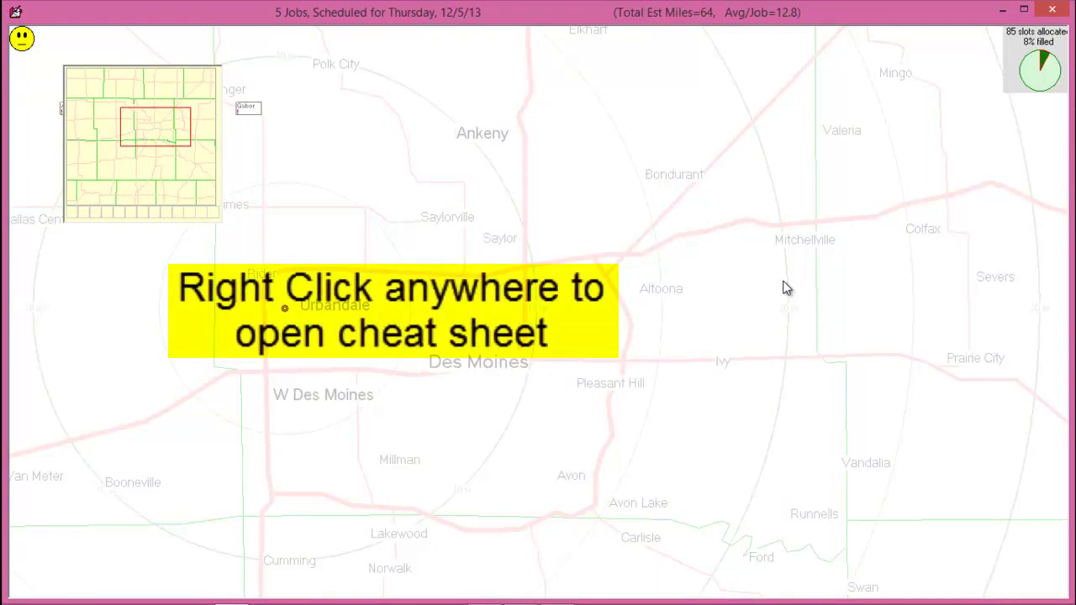
Choose Invoice Printing from the right-click command cheat sheet.
right_click(671, 217)
key(Down)
key(Down)
key(Down)
key(Down)
key(Down)
key(Down)
key(Down)
key(Down)
key(Down)
key(Down)
key(Down)
key(Down)
key(Down)
key(Down)
key(Down)
key(Down)
key(Down)
key(Down)
key(Down)
key(Down)
key(Down)
key(Down)
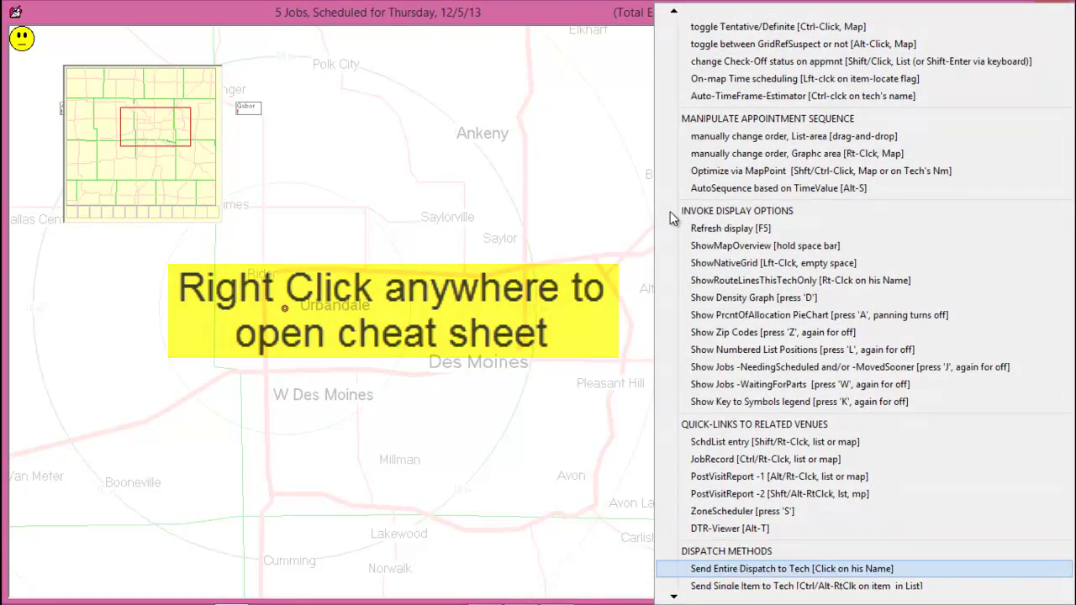
key(Down)
key(Down)
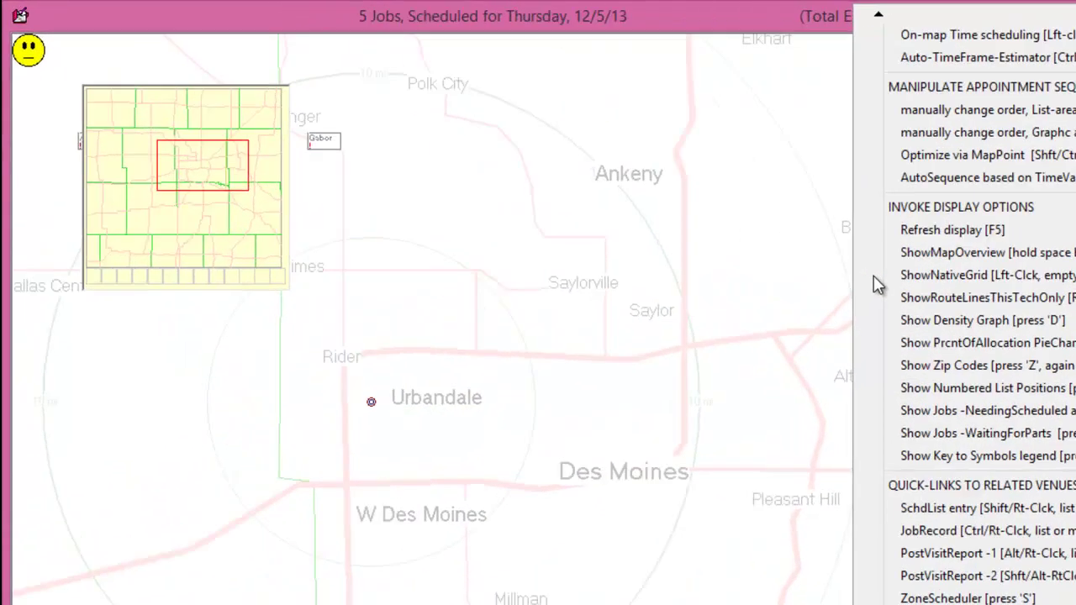
key(Return)
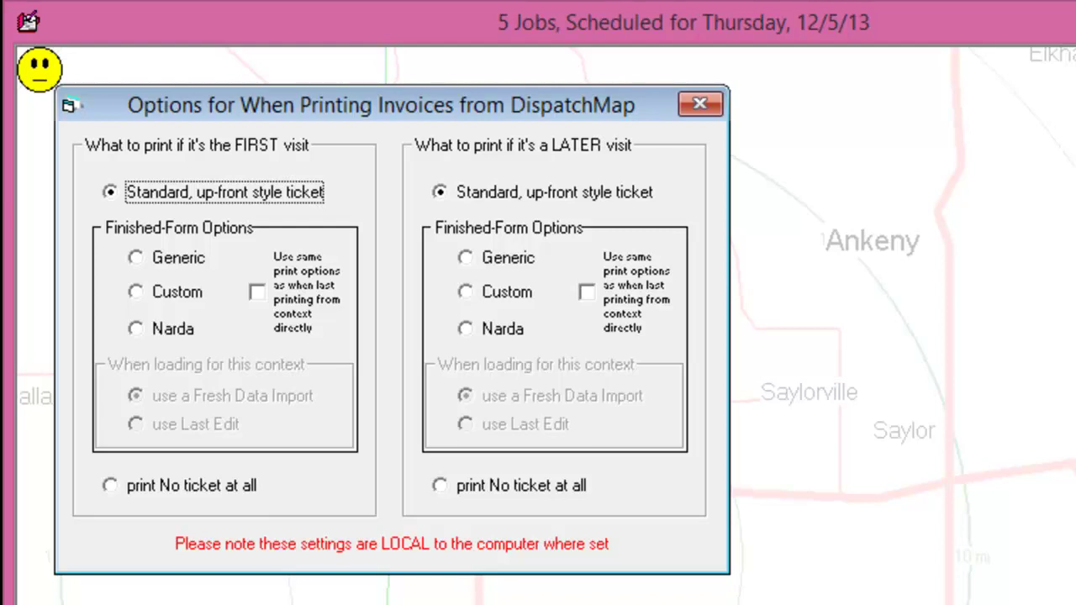
Dismiss Print Options and show the grey technician's Job Roster with GPS export and reminders.
key(Escape)
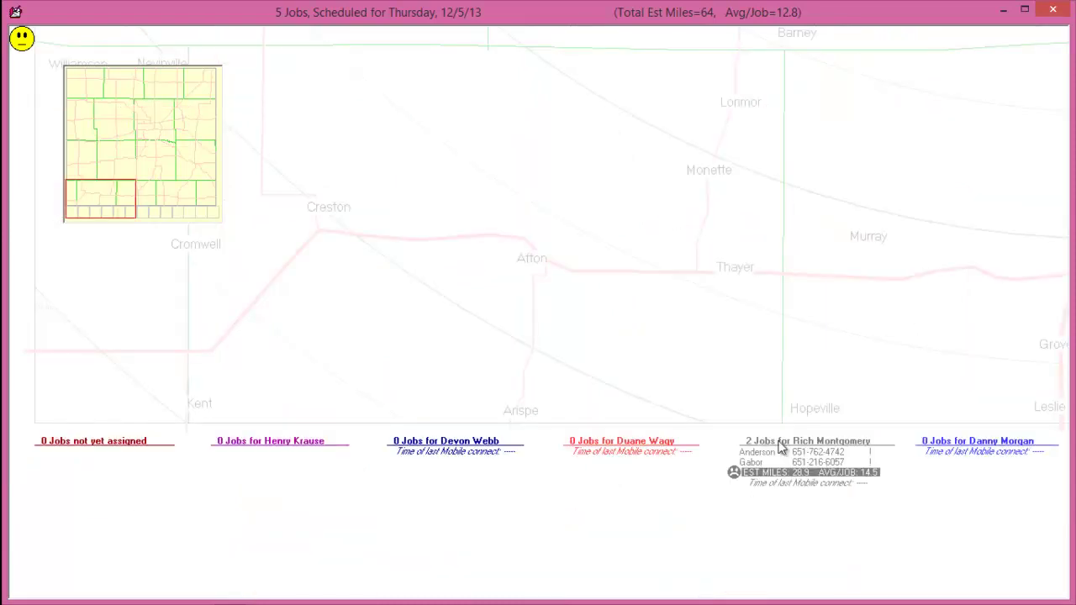
click(780, 447)
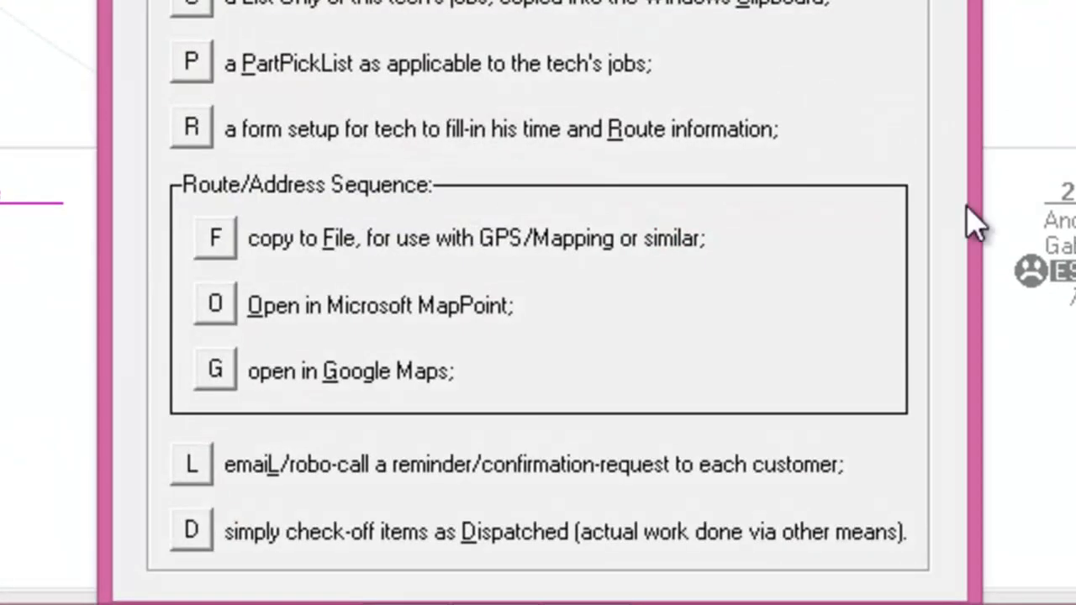